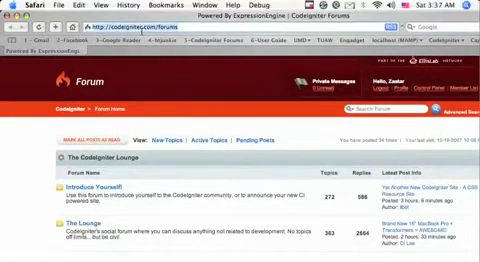
pyautogui.write('localh')
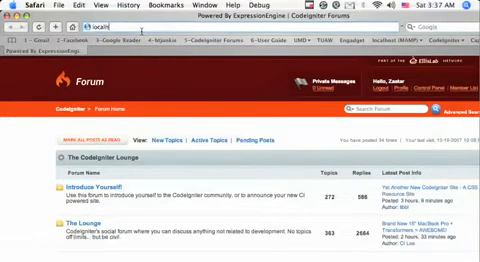
pyautogui.write('ost')
pyautogui.write(':8888/')
# Load the local server root, enter portal_wc and bring up backend.php/Login
pyautogui.press('Return')
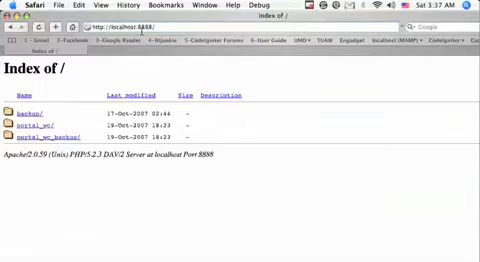
pyautogui.click(34, 125)
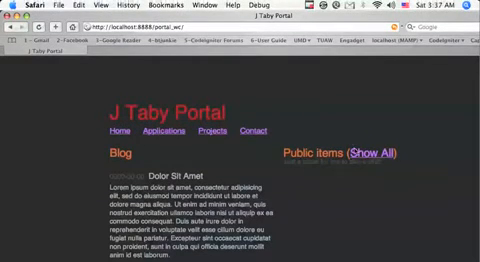
pyautogui.write('i/b')
pyautogui.write('a')
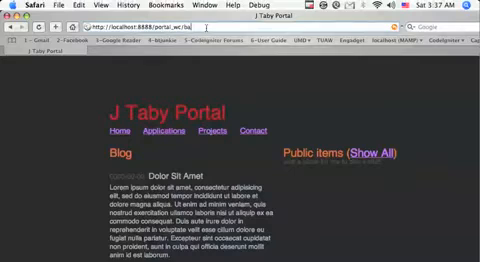
pyautogui.write('ckend.php')
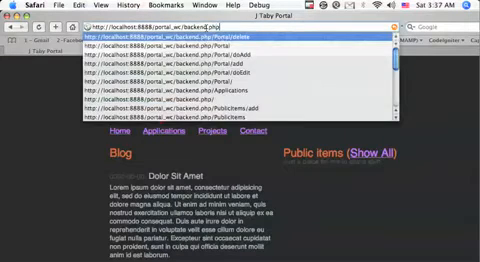
pyautogui.write('/Login')
pyautogui.press('Return')
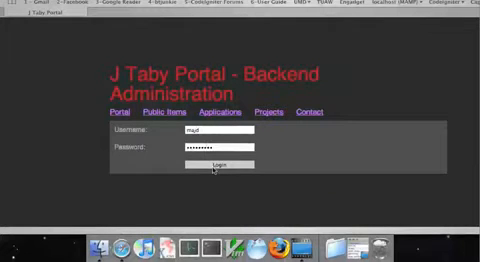
# Log in as majd and check the Applications section, then return to Blog
pyautogui.click(219, 165)
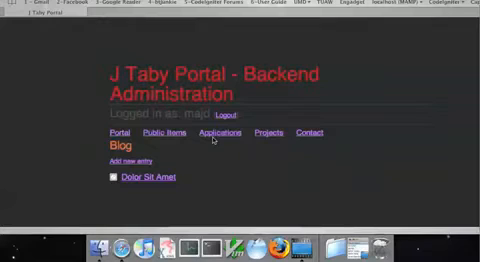
pyautogui.rightClick(213, 136)
pyautogui.click(197, 147)
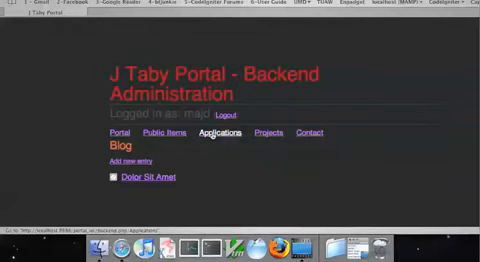
pyautogui.click(220, 133)
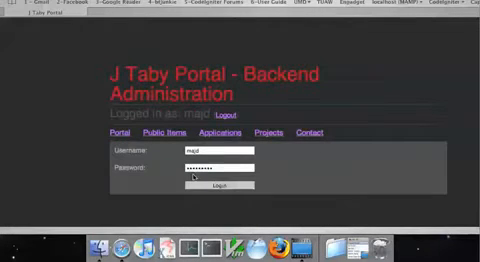
pyautogui.click(113, 134)
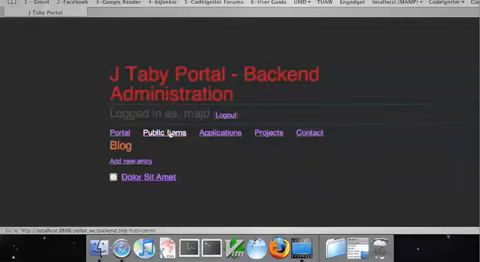
# Visit the Public Items, Projects and Contact sections and return to the Blog listing
pyautogui.click(218, 133)
pyautogui.click(270, 133)
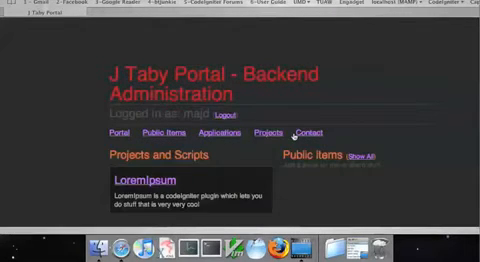
pyautogui.click(309, 133)
pyautogui.click(113, 133)
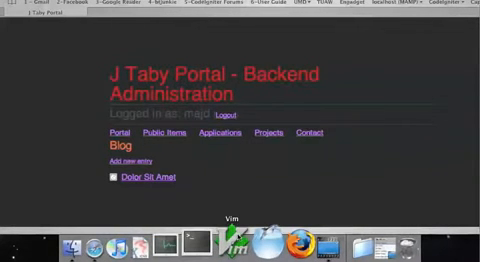
# Launch MacVim and browse Sites/portal_wc/system/application/backend/views to edit header.php
pyautogui.click(232, 243)
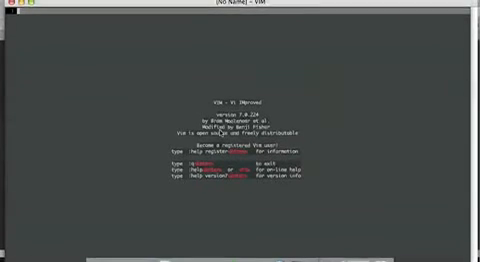
pyautogui.write(':e .')
pyautogui.press('Return')
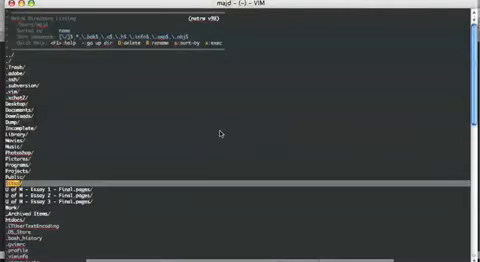
pyautogui.press('Return')
pyautogui.press('j')
pyautogui.press('j')
pyautogui.press('Return')
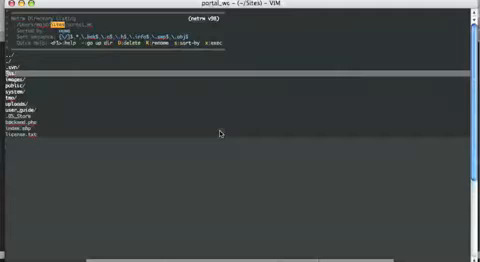
pyautogui.press('j')
pyautogui.press('j')
pyautogui.press('j')
pyautogui.press('j')
pyautogui.press('Return')
pyautogui.press('Return')
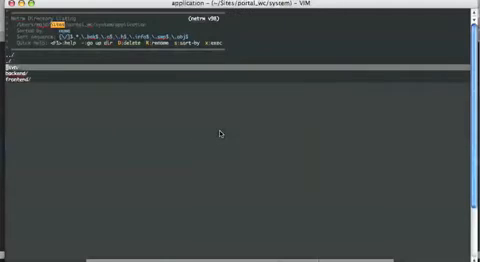
pyautogui.press('Return')
pyautogui.press('j')
pyautogui.press('j')
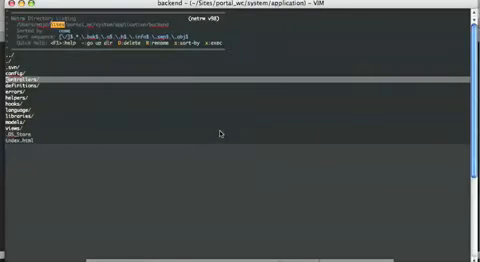
pyautogui.press('j')
pyautogui.press('j')
pyautogui.press('j')
pyautogui.press('j')
pyautogui.press('j')
pyautogui.press('j')
pyautogui.press('Return')
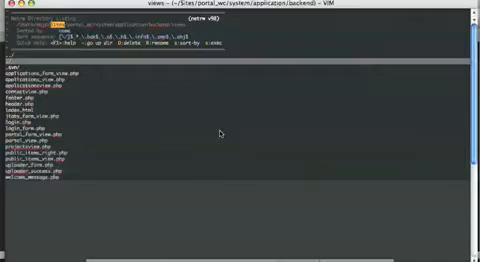
pyautogui.press('j')
pyautogui.press('j')
pyautogui.press('j')
pyautogui.press('j')
pyautogui.press('j')
pyautogui.press('j')
pyautogui.press('Return')
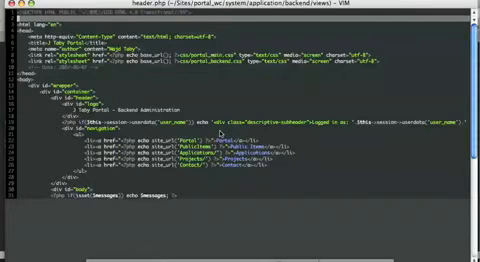
pyautogui.press('j')
pyautogui.press('j')
pyautogui.press('j')
pyautogui.press('j')
pyautogui.press('j')
pyautogui.press('j')
pyautogui.press('j')
pyautogui.press('j')
pyautogui.press('j')
pyautogui.press('j')
pyautogui.press('j')
pyautogui.press('j')
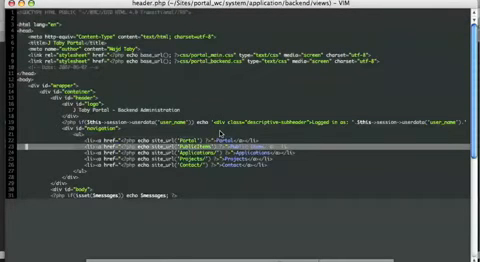
pyautogui.write('jyyp')
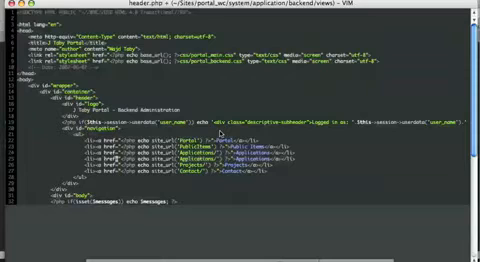
pyautogui.write("di'")
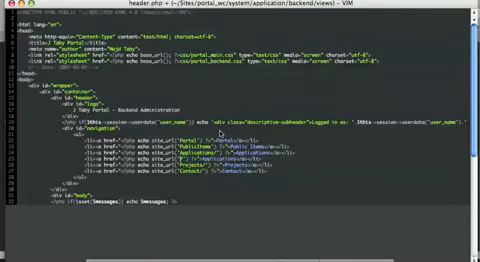
pyautogui.write('Food')
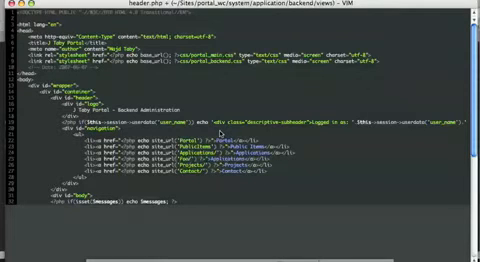
pyautogui.write('Food')
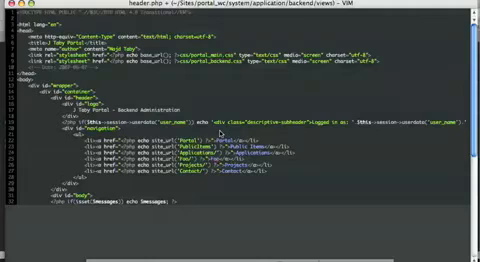
# Reload the backend in Safari, follow the new Foo link to its 404 page, and return to Vim
pyautogui.press('super+Tab')
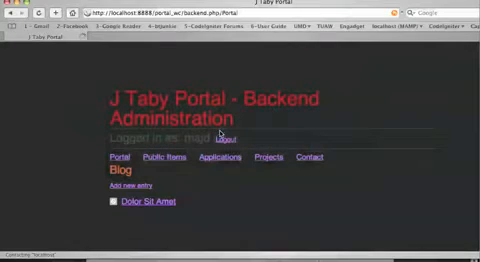
pyautogui.press('super+r')
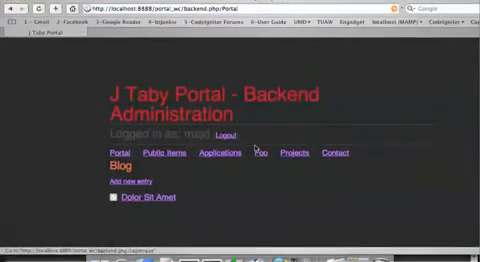
pyautogui.click(261, 156)
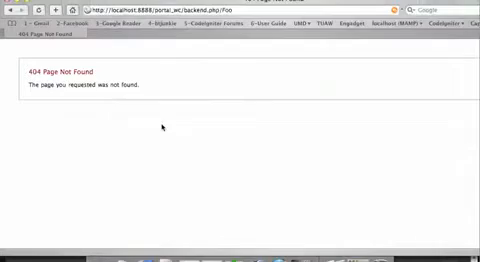
pyautogui.press('super+Tab')
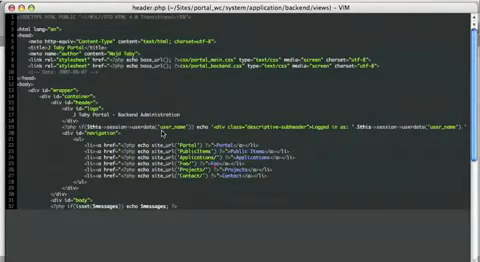
# Browse up to backend/controllers and open the portal.php controller
pyautogui.press('Return')
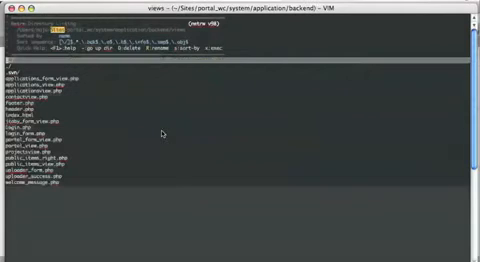
pyautogui.press('-')
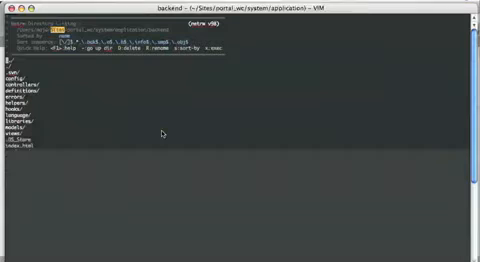
pyautogui.press('j')
pyautogui.press('j')
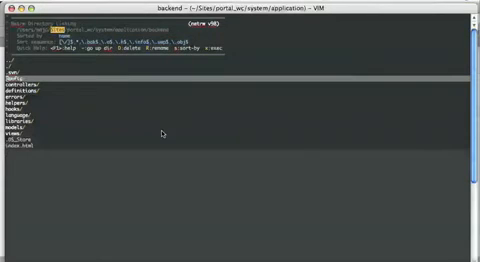
pyautogui.press('j')
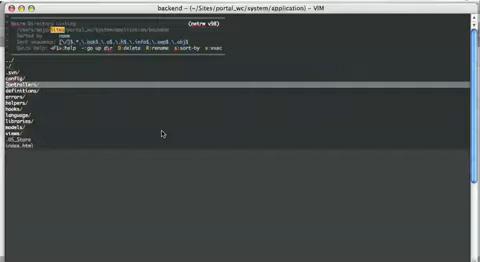
pyautogui.press('Return')
pyautogui.press('j')
pyautogui.press('j')
pyautogui.press('j')
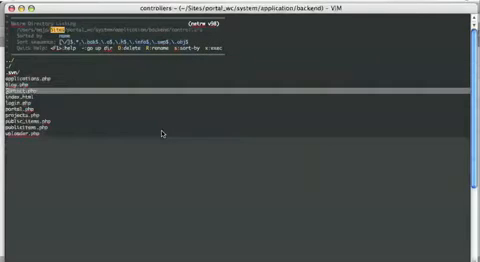
pyautogui.press('j')
pyautogui.press('j')
pyautogui.press('j')
pyautogui.press('Return')
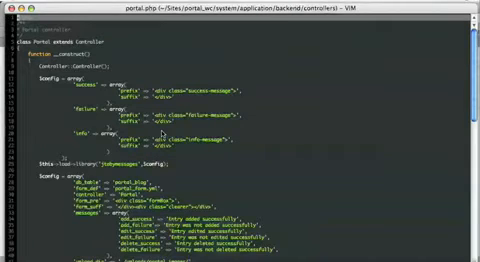
# Create foo.php in a vertical split, paste the whole Portal controller into it and rename the class Foo
pyautogui.hotkey('ctrl', 'w')
pyautogui.press('v')
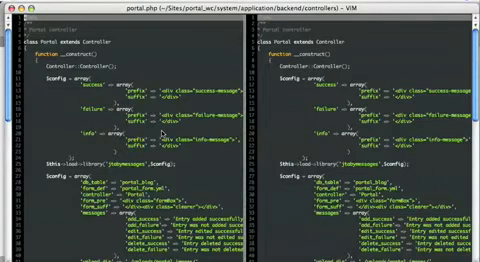
pyautogui.write(':e foo.php')
pyautogui.press('Return')
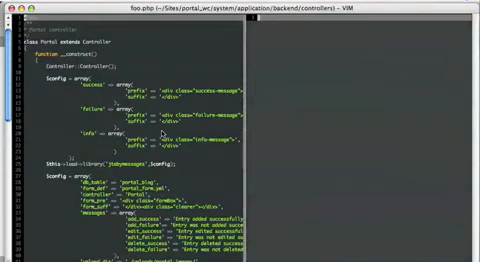
pyautogui.hotkey('ctrl', 'w')
pyautogui.press('h')
pyautogui.hotkey('ctrl', 'w')
pyautogui.press('l')
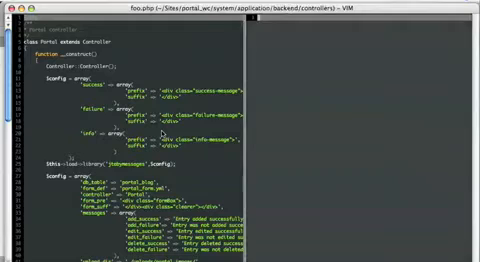
pyautogui.press('p')
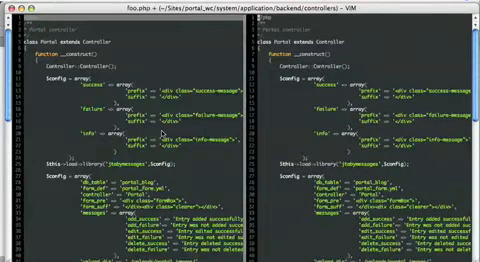
pyautogui.press('V')
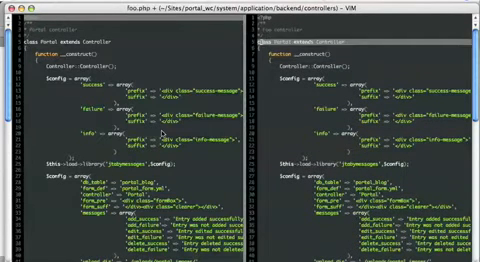
pyautogui.press('Escape')
pyautogui.write('cwj')
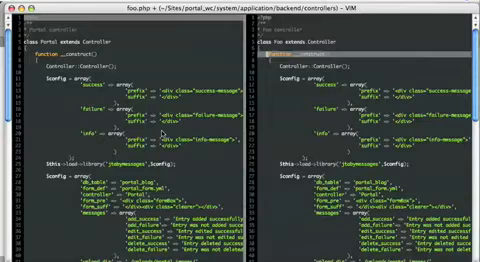
pyautogui.write('j')
# Move down through foo.php's constructor to the config array's table settings
pyautogui.press('j')
pyautogui.press('j')
pyautogui.press('j')
pyautogui.press('j')
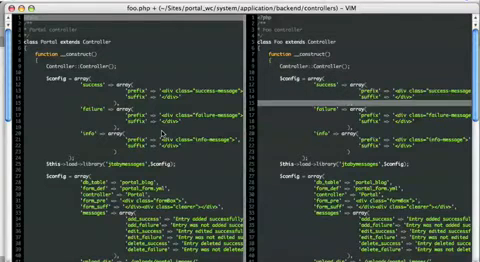
pyautogui.press('j')
pyautogui.press('j')
pyautogui.press('j')
pyautogui.press('j')
pyautogui.press('j')
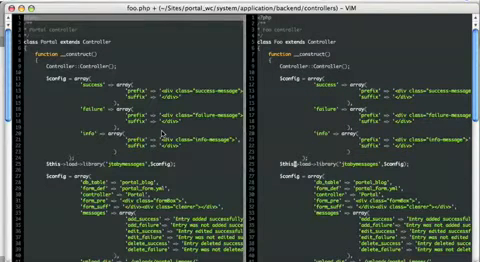
pyautogui.press('j')
pyautogui.press('w')
pyautogui.press('j')
pyautogui.press('j')
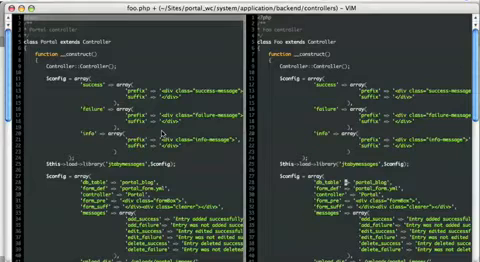
pyautogui.press('j')
pyautogui.press('j')
pyautogui.press('j')
pyautogui.press('j')
pyautogui.press('j')
pyautogui.press('j')
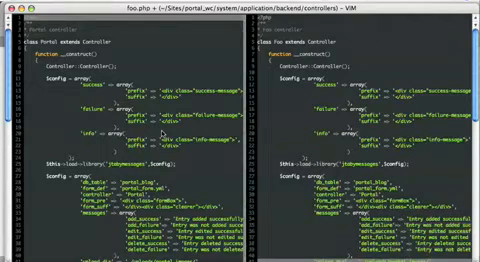
pyautogui.press('j')
pyautogui.press('j')
pyautogui.press('j')
pyautogui.press('j')
pyautogui.press('j')
pyautogui.press('j')
pyautogui.press('k')
pyautogui.press('k')
pyautogui.press('k')
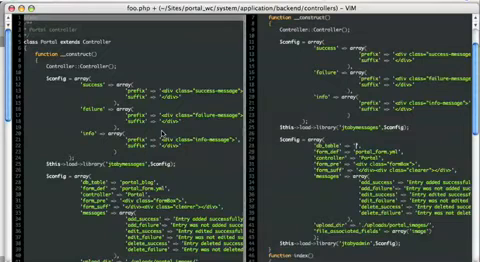
# Change form_def to foo_form.yml and the controller name to Foo
pyautogui.press('j')
pyautogui.write('foo')
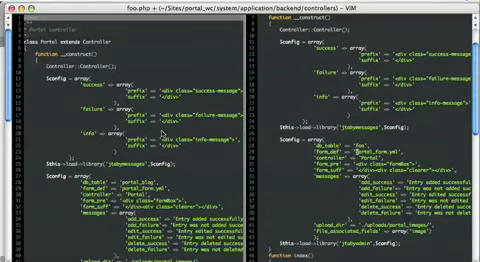
pyautogui.press('x')
pyautogui.press('x')
pyautogui.press('x')
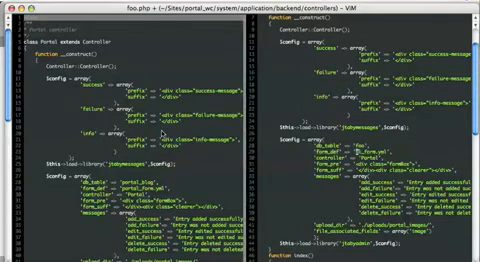
pyautogui.press('x')
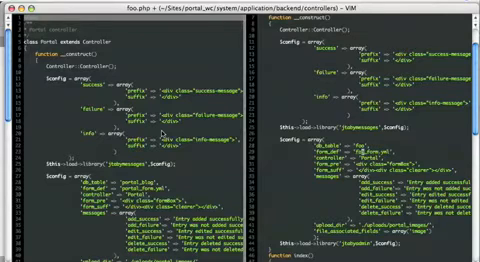
pyautogui.press('j')
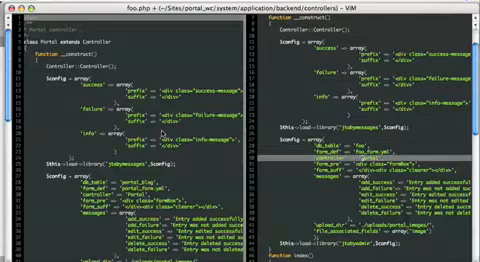
pyautogui.press('x')
pyautogui.press('x')
pyautogui.press('x')
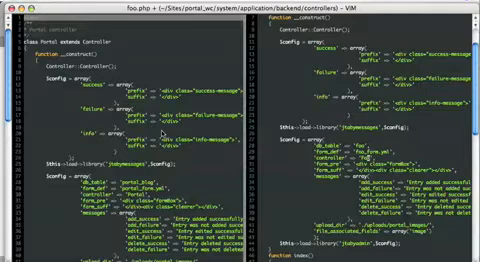
# Point upload_dir at the uploads/foo_images folder
pyautogui.press('j')
pyautogui.press('j')
pyautogui.press('j')
pyautogui.press('j')
pyautogui.press('j')
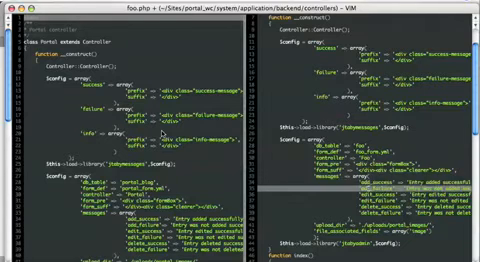
pyautogui.press('j')
pyautogui.press('j')
pyautogui.press('j')
pyautogui.press('j')
pyautogui.hotkey('shift', 'v')
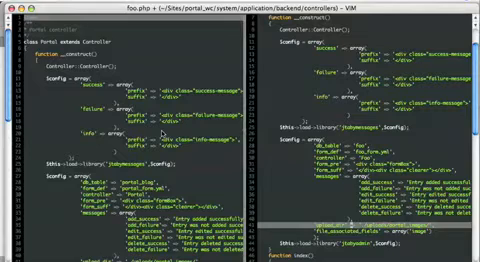
pyautogui.press('Escape')
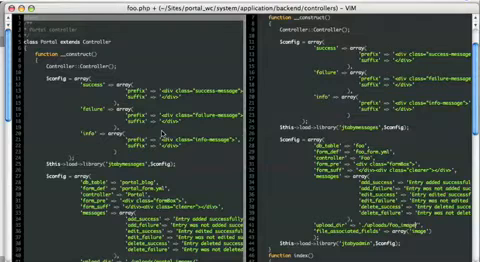
pyautogui.hotkey('shift', 'v')
pyautogui.press('Escape')
# In index(), query the foo table, store results as items and load foo_view, then return to the portal.php pane
pyautogui.press('j')
pyautogui.press('j')
pyautogui.press('j')
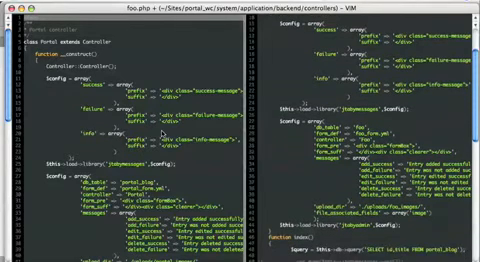
pyautogui.press('j')
pyautogui.press('j')
pyautogui.press('j')
pyautogui.press('j')
pyautogui.press('j')
pyautogui.press('j')
pyautogui.press('j')
pyautogui.press('j')
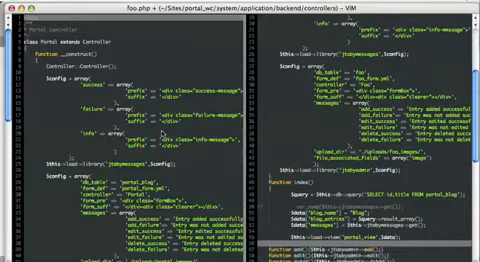
pyautogui.press('k')
pyautogui.press('k')
pyautogui.press('k')
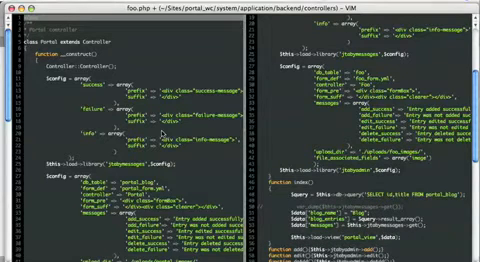
pyautogui.press('d')
pyautogui.press('w')
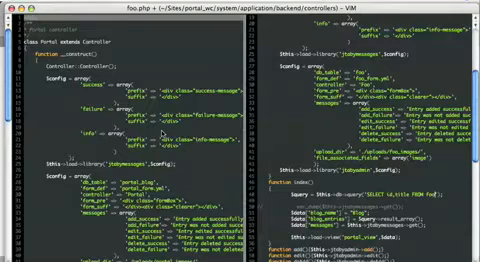
pyautogui.press('j')
pyautogui.press('j')
pyautogui.write('cwf')
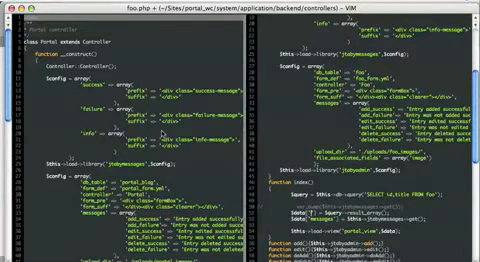
pyautogui.write('tem')
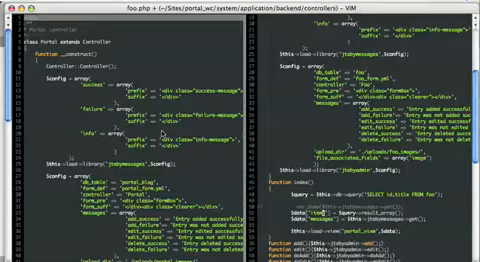
pyautogui.press('Escape')
pyautogui.press('j')
pyautogui.press('j')
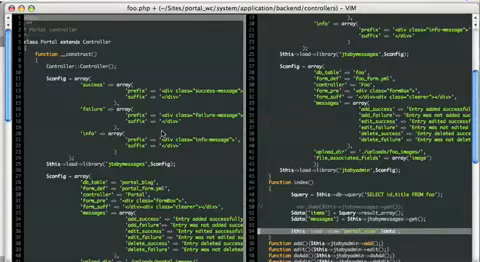
pyautogui.write('cwfoo')
pyautogui.press('Escape')
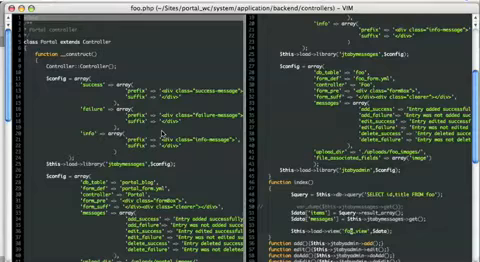
pyautogui.hotkey('ctrl', 'w')
pyautogui.press('h')
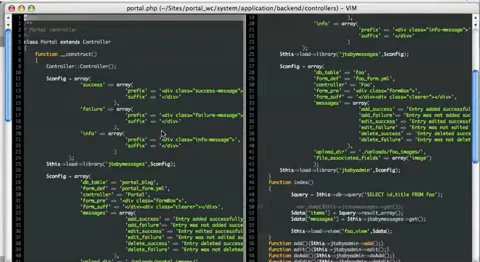
pyautogui.write(':E')
# Browse up to backend/definitions and open portal_form.yml
pyautogui.press('Return')
pyautogui.press('-')
pyautogui.press('j')
pyautogui.press('j')
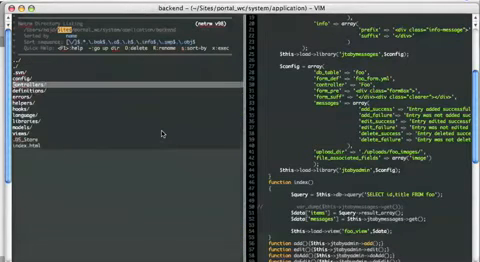
pyautogui.press('j')
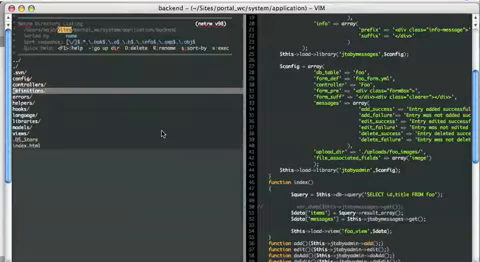
pyautogui.press('Return')
pyautogui.press('j')
pyautogui.press('j')
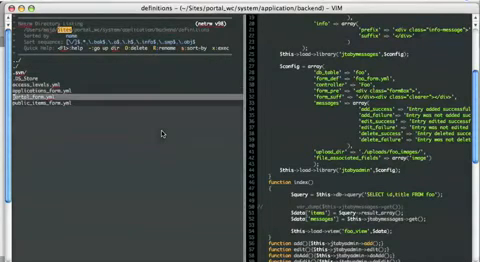
pyautogui.press('Return')
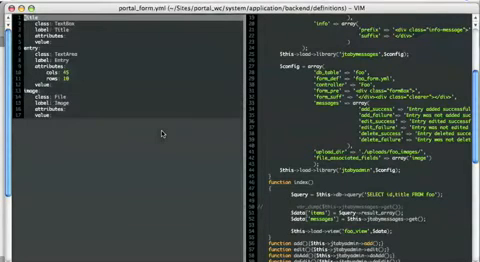
# Close the foo.php pane and show portal_form.yml in two side-by-side panes
pyautogui.hotkey('ctrl', 'w')
pyautogui.press('w')
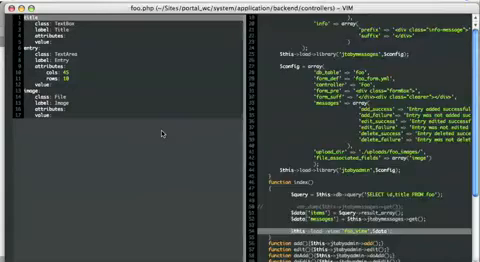
pyautogui.hotkey('ctrl', 'w')
pyautogui.press('c')
pyautogui.hotkey('ctrl', 'w')
pyautogui.press('v')
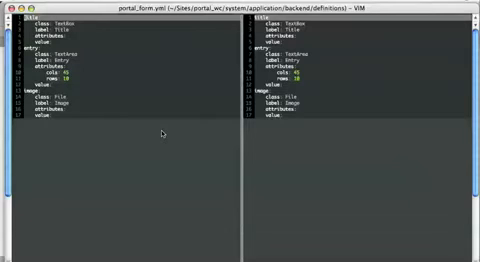
pyautogui.write(':e foo_form.yml')
# Create foo_form.yml and paste all of portal_form.yml's field definitions into it
pyautogui.press('Return')
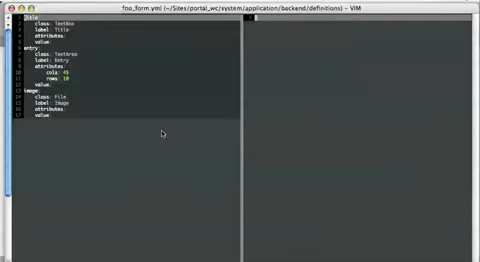
pyautogui.hotkey('ctrl', 'w')
pyautogui.press('w')
pyautogui.press('ggyG')
pyautogui.hotkey('ctrl', 'w')
pyautogui.press('w')
pyautogui.press('p')
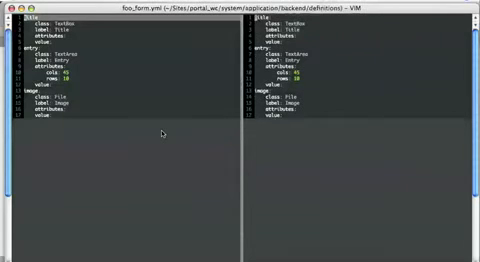
# Review the copied title field's TextBox class, label and attributes lines
pyautogui.press('j')
pyautogui.press('j')
pyautogui.press('j')
pyautogui.press('j')
pyautogui.press('j')
pyautogui.press('j')
pyautogui.press('j')
pyautogui.press('j')
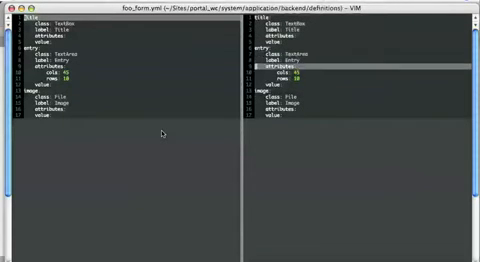
pyautogui.press('j')
pyautogui.press('j')
pyautogui.press('j')
pyautogui.press('j')
pyautogui.press('k')
pyautogui.press('k')
pyautogui.press('k')
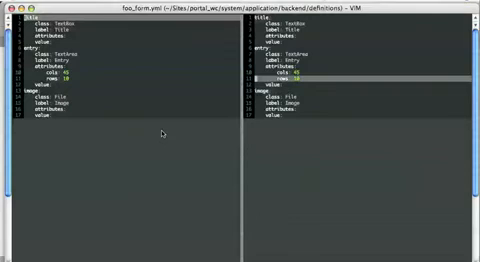
pyautogui.press('k')
pyautogui.press('k')
pyautogui.press('k')
pyautogui.press('k')
pyautogui.press('k')
pyautogui.press('k')
pyautogui.press('k')
pyautogui.press('k')
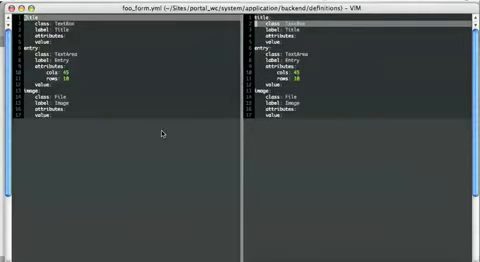
pyautogui.press('j')
pyautogui.press('j')
pyautogui.press('j')
pyautogui.press('j')
pyautogui.press('j')
pyautogui.press('j')
pyautogui.press('j')
pyautogui.press('j')
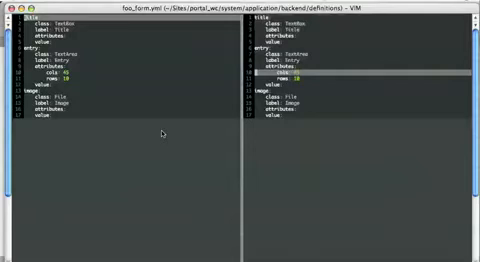
pyautogui.press('j')
pyautogui.press('j')
pyautogui.press('k')
pyautogui.press('k')
pyautogui.press('k')
pyautogui.press('k')
pyautogui.press('k')
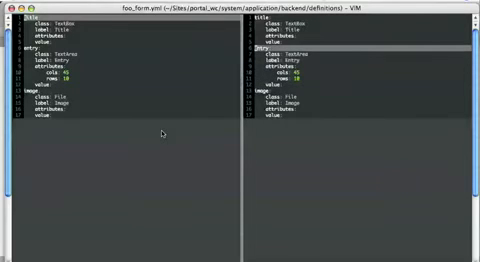
pyautogui.press('k')
pyautogui.press('k')
pyautogui.press('k')
pyautogui.press('k')
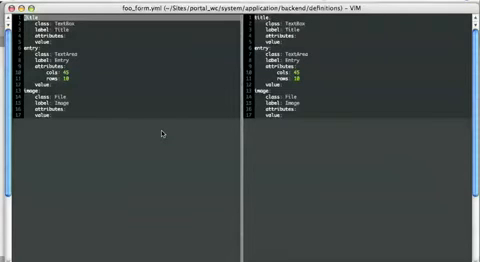
pyautogui.press('l')
pyautogui.press('l')
pyautogui.press('l')
pyautogui.press('l')
pyautogui.press('l')
pyautogui.press('j')
pyautogui.press('j')
pyautogui.press('k')
pyautogui.press('Escape')
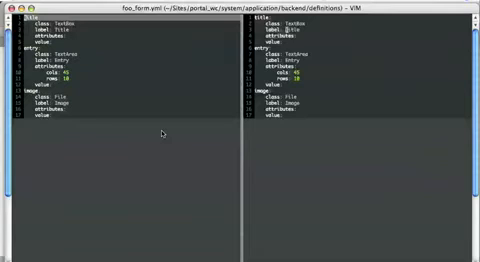
pyautogui.press('j')
pyautogui.press('k')
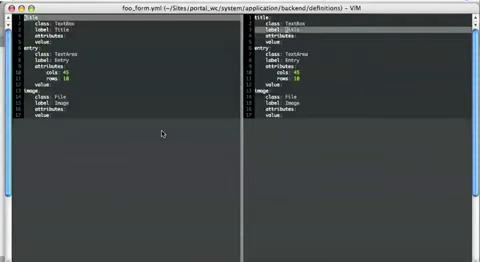
pyautogui.press('k')
pyautogui.press('k')
pyautogui.press('j')
pyautogui.press('j')
pyautogui.press('j')
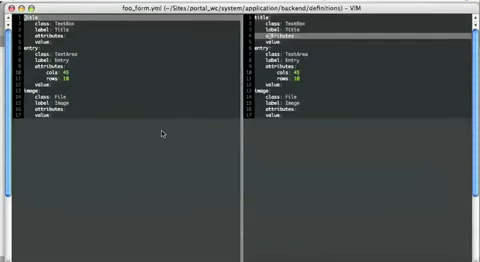
# Review the entry field's rows/cols and the image File field, then switch to Safari's Foo 404 page
pyautogui.press('j')
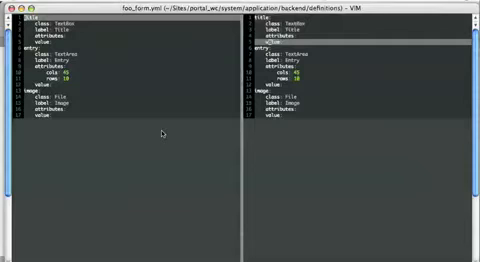
pyautogui.press('j')
pyautogui.press('j')
pyautogui.press('j')
pyautogui.press('j')
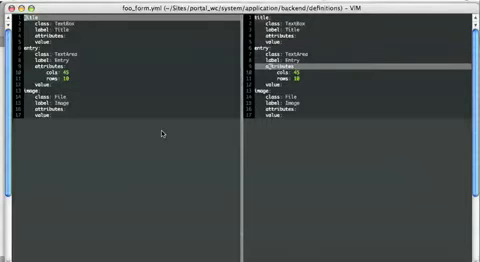
pyautogui.press('j')
pyautogui.press('k')
pyautogui.press('k')
pyautogui.press('k')
pyautogui.press('j')
pyautogui.press('j')
pyautogui.press('j')
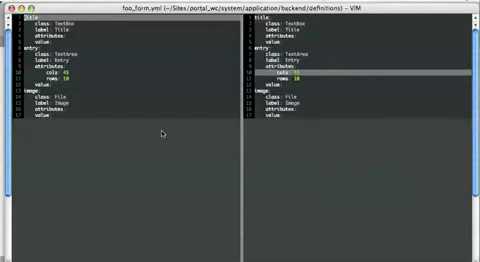
pyautogui.press('j')
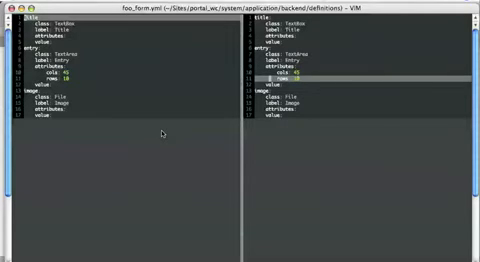
pyautogui.press('j')
pyautogui.press('j')
pyautogui.press('j')
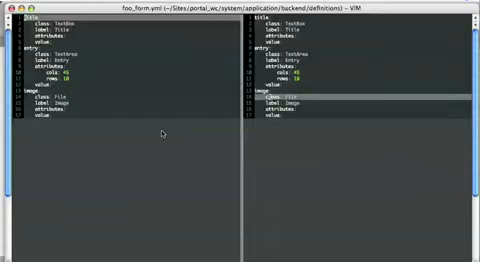
pyautogui.press('w')
pyautogui.press('w')
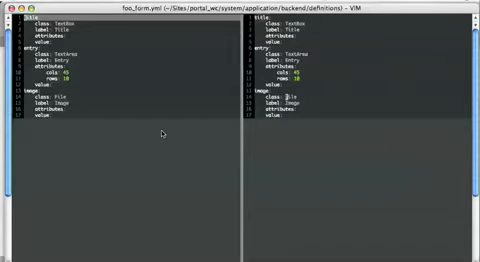
pyautogui.press('k')
pyautogui.press('V')
pyautogui.press('Escape')
pyautogui.press('j')
pyautogui.press('j')
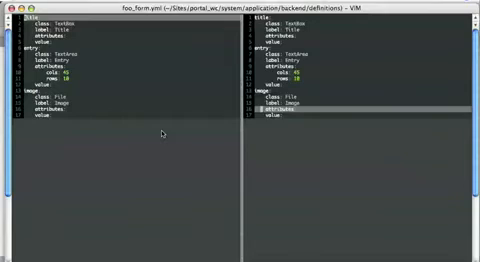
pyautogui.press('super+Tab')
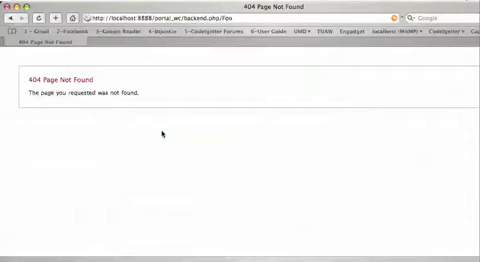
# In a new tab open Local phpMyAdmin via MAMP, choose the portal database and start the new table name
pyautogui.press('super+t')
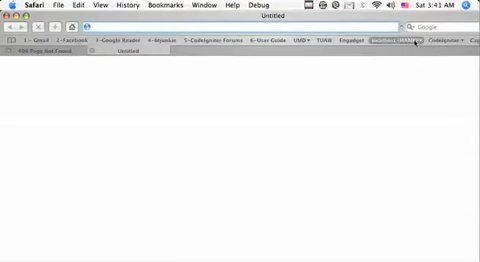
pyautogui.click(395, 40)
pyautogui.click(400, 72)
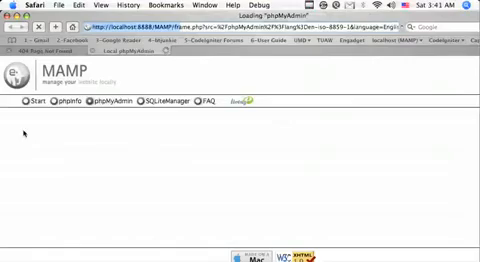
pyautogui.click(45, 168)
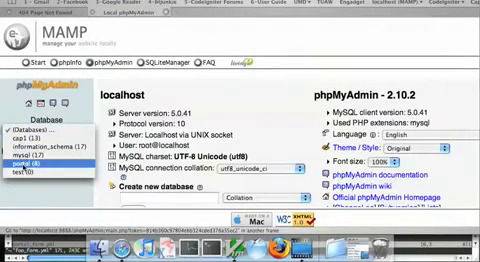
pyautogui.click(20, 163)
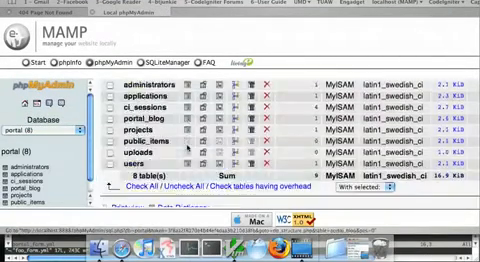
pyautogui.scroll(-3, 188, 147)
pyautogui.click(133, 165)
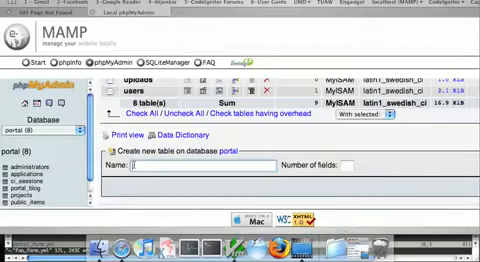
pyautogui.write('8foo')
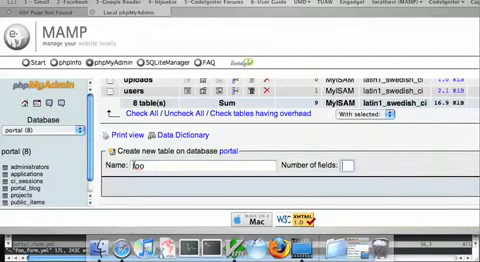
# Create a new foo table with four fields in the portal database
pyautogui.press('Tab')
pyautogui.write('45')
pyautogui.press('BackSpace')
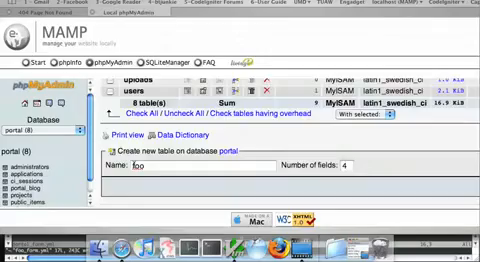
pyautogui.press('Return')
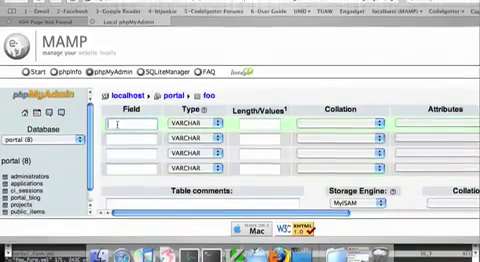
pyautogui.write('id')
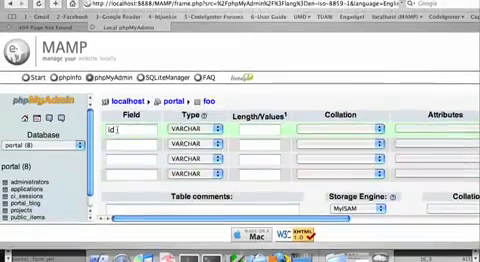
# Name the columns id, title, description and image with their types and lengths
pyautogui.press('Tab')
pyautogui.write('i')
pyautogui.press('Tab')
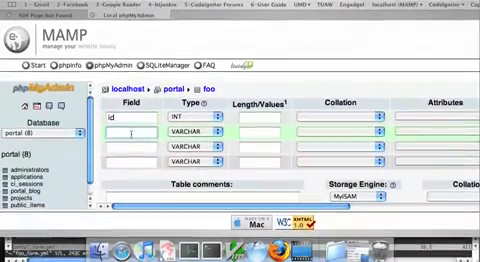
pyautogui.write('title')
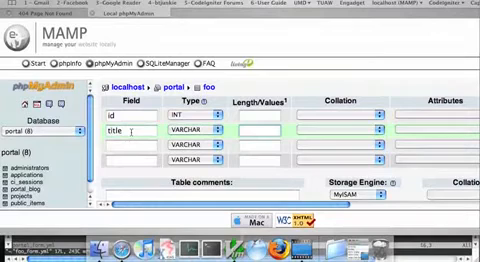
pyautogui.press('Tab')
pyautogui.press('Tab')
pyautogui.write('100')
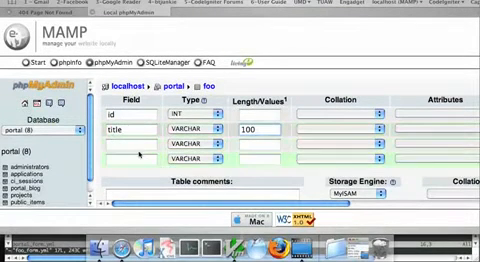
pyautogui.click(132, 146)
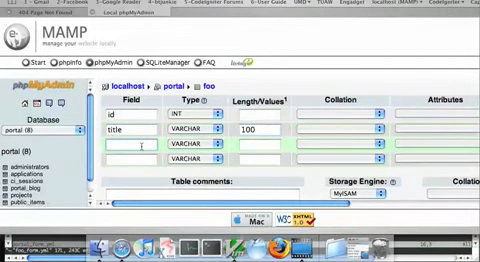
pyautogui.write('description')
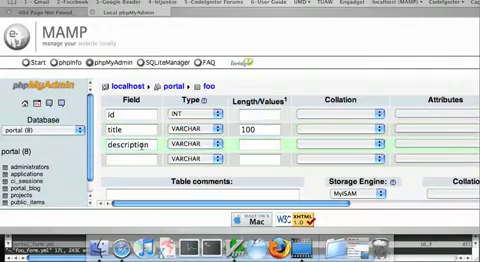
pyautogui.press('Tab')
pyautogui.write('l')
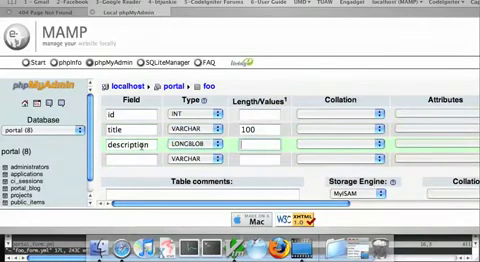
pyautogui.write('o')
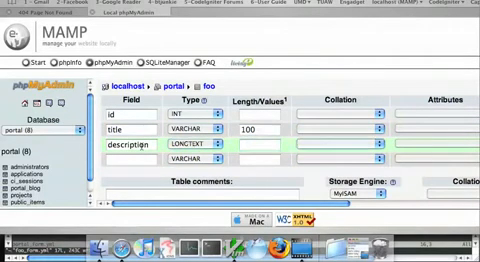
pyautogui.click(125, 163)
pyautogui.write('image')
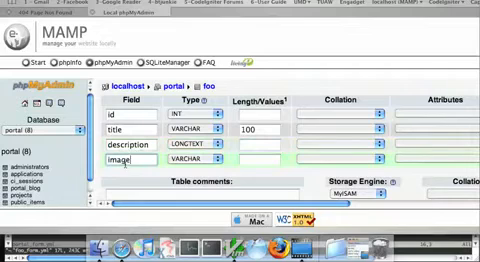
pyautogui.press('Tab')
pyautogui.press('Tab')
pyautogui.write('20')
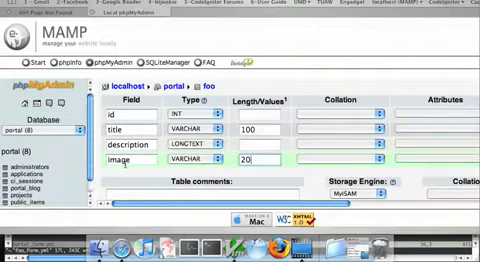
pyautogui.write('0')
pyautogui.hscroll(3, 135, 167)
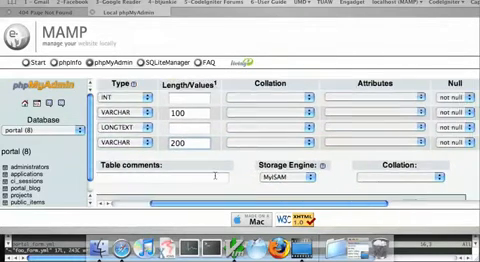
pyautogui.hscroll(2, 215, 177)
pyautogui.scroll(-1, 215, 177)
pyautogui.hscroll(5, 215, 177)
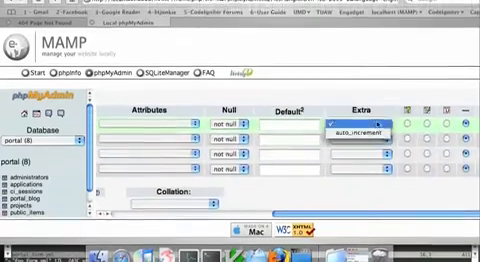
# Make the id column auto_increment and save the foo table
pyautogui.click(385, 125)
pyautogui.click(358, 134)
pyautogui.scroll(-3, 250, 170)
pyautogui.hscroll(-3, 250, 170)
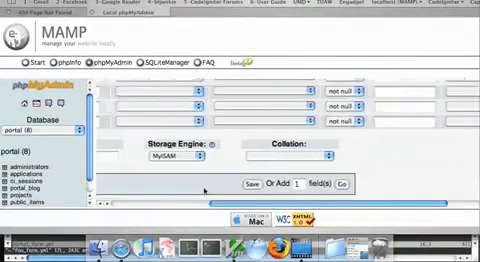
pyautogui.click(286, 184)
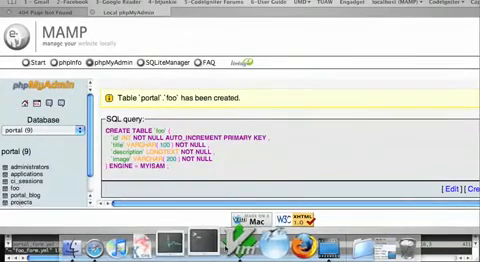
# In Vim's left split, browse up from the current folder into the views folder
pyautogui.click(240, 243)
pyautogui.hotkey('ctrl', 'w')
pyautogui.write('h')
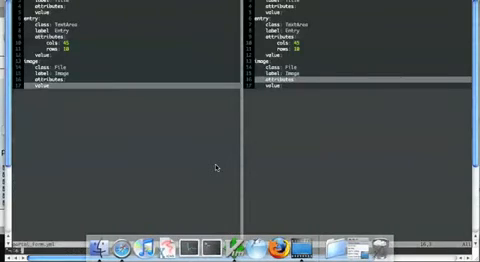
pyautogui.write(':E')
pyautogui.press('Return')
pyautogui.press('-')
pyautogui.press('j')
pyautogui.press('j')
pyautogui.press('j')
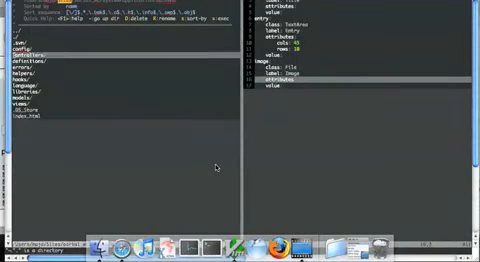
pyautogui.press('j')
pyautogui.press('j')
pyautogui.press('j')
pyautogui.press('j')
pyautogui.press('j')
pyautogui.press('Return')
# Open portal_view.php and make it the only pane in the editor
pyautogui.press('j')
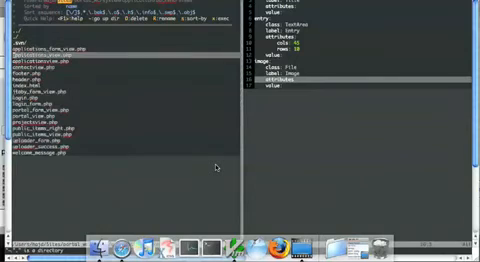
pyautogui.press('j')
pyautogui.press('j')
pyautogui.press('j')
pyautogui.press('j')
pyautogui.press('j')
pyautogui.press('j')
pyautogui.press('k')
pyautogui.press('k')
pyautogui.press('k')
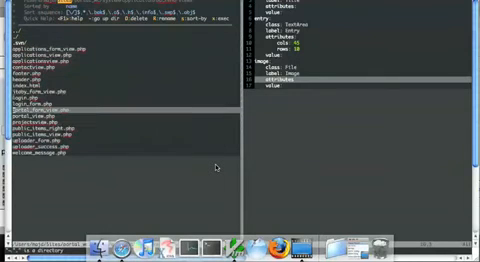
pyautogui.press('j')
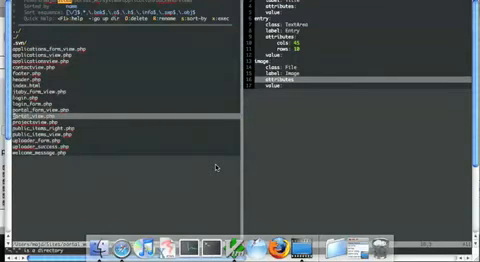
pyautogui.press('Return')
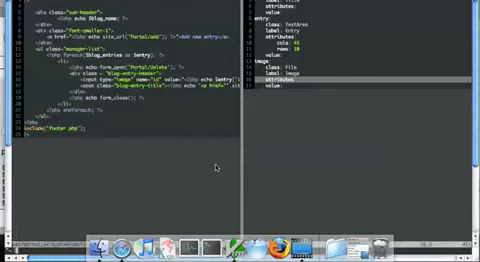
pyautogui.hotkey('ctrl', 'w')
pyautogui.press('o')
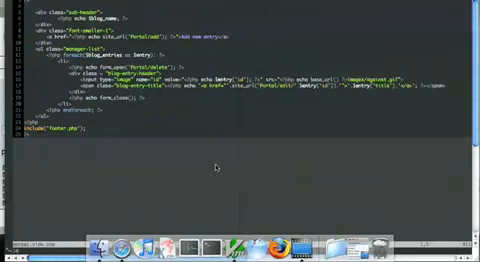
# Create foo_view.php in a vertical split, paste the portal view code, and clear its blog-name line
pyautogui.hotkey('ctrl', 'w')
pyautogui.press('v')
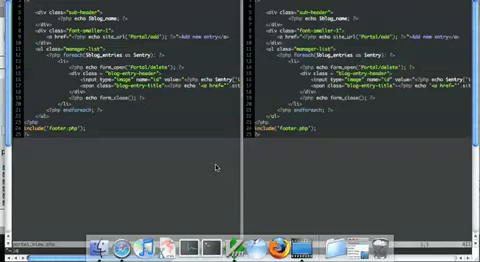
pyautogui.write(':q foo_view.php')
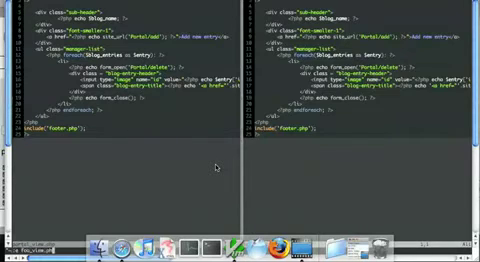
pyautogui.press('Return')
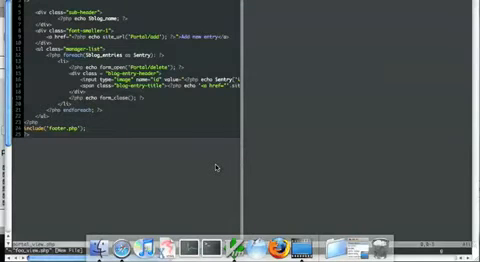
pyautogui.hotkey('ctrl', 'w')
pyautogui.press('v')
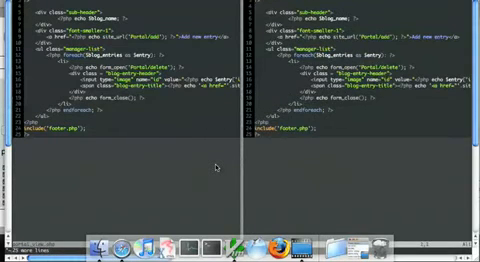
pyautogui.press('j')
# Rewrite the heading to Foo and point the add link at Foo/add
pyautogui.press('c')
pyautogui.press('c')
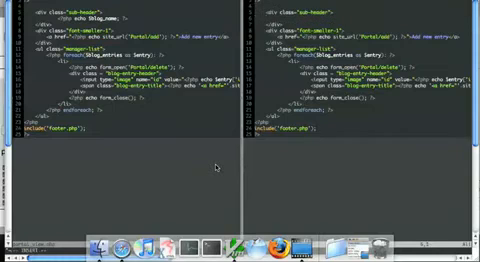
pyautogui.write('pfoo')
pyautogui.press('Escape')
pyautogui.press('j')
pyautogui.press('j')
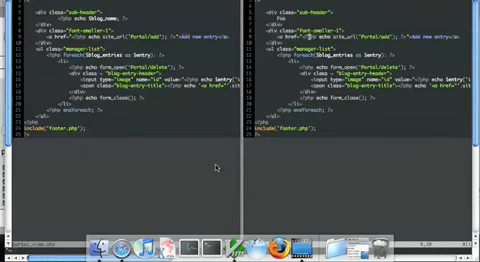
pyautogui.write('Foo')
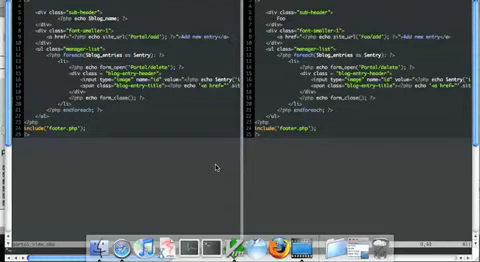
pyautogui.write('jjk')
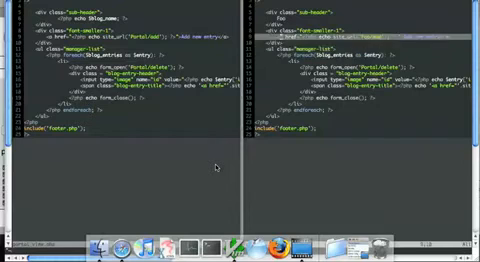
pyautogui.write('k')
pyautogui.press('l')
pyautogui.press('l')
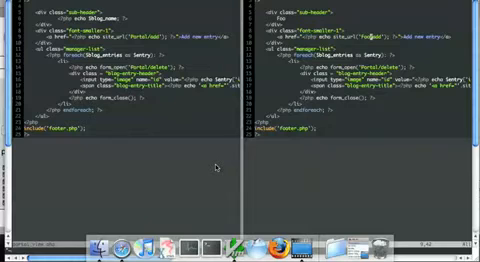
# Loop over $items instead of $blog_entries and point the delete form at Foo/delete
pyautogui.press('j')
pyautogui.press('j')
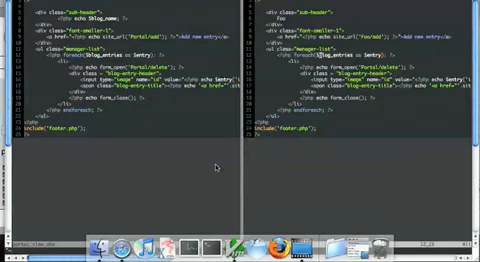
pyautogui.write('cw')
pyautogui.write('$items')
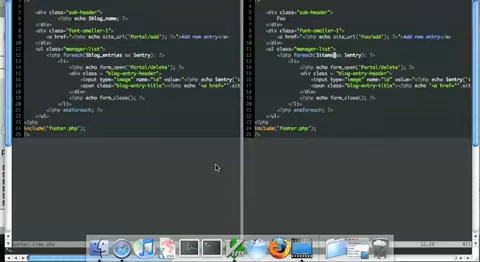
pyautogui.press('Escape')
pyautogui.press('j')
pyautogui.press('j')
pyautogui.press('Escape')
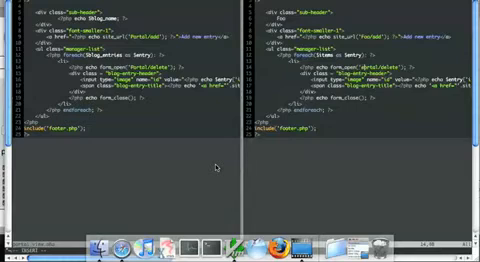
pyautogui.write('cwFoo')
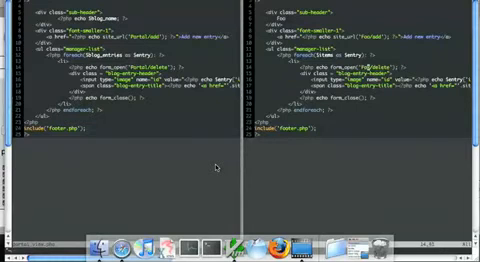
pyautogui.write('d')
# Change the edit link's controller name to Foo on the long lines and write foo_view.php to disk
pyautogui.press('Down')
pyautogui.press('Down')
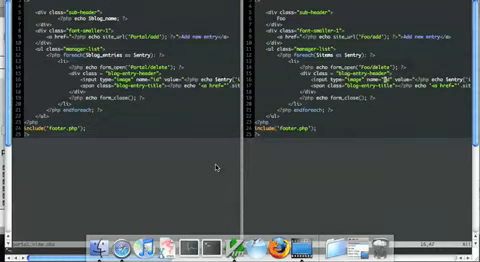
pyautogui.press('End')
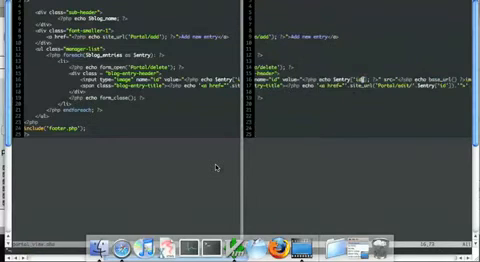
pyautogui.press('End')
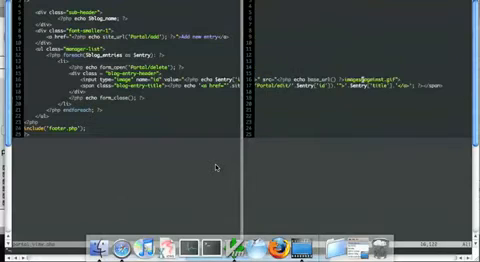
pyautogui.hotkey('ctrl', 'v')
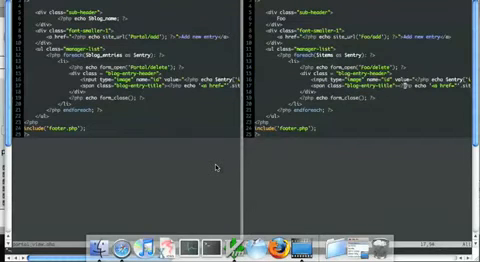
pyautogui.press('End')
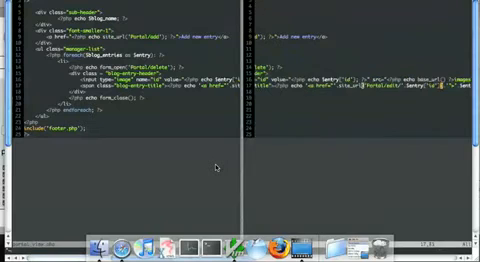
pyautogui.press('Left')
pyautogui.press('Left')
pyautogui.press('Left')
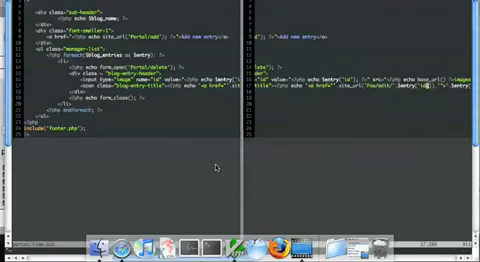
pyautogui.press('End')
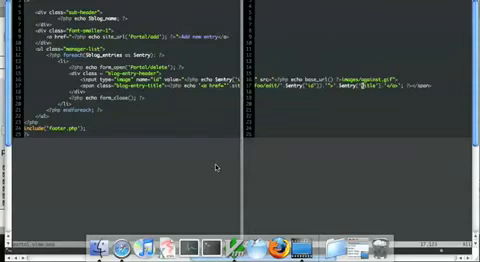
pyautogui.press('Home')
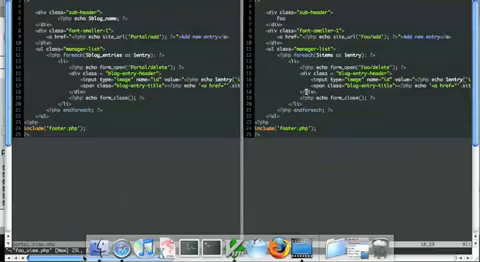
# In Finder, create a foo_uploads folder inside Sites/portal_wc/uploads
pyautogui.click(100, 248)
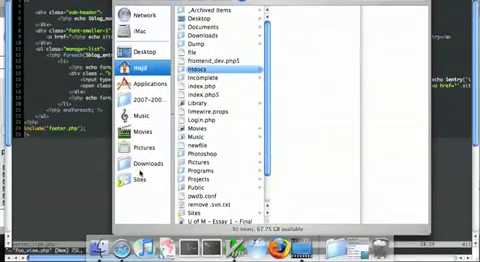
pyautogui.click(139, 176)
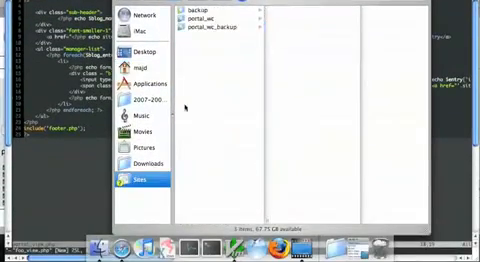
pyautogui.click(199, 57)
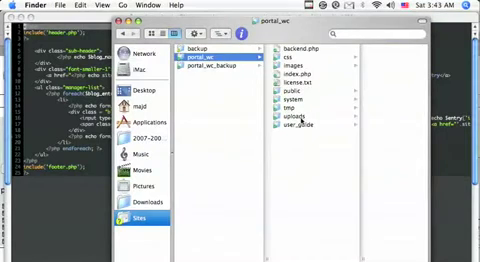
pyautogui.rightClick(296, 116)
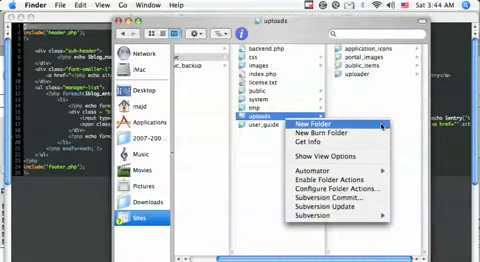
pyautogui.click(320, 124)
pyautogui.write('foo')
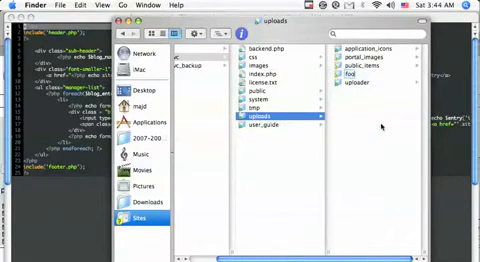
pyautogui.write('uploads')
pyautogui.press('Return')
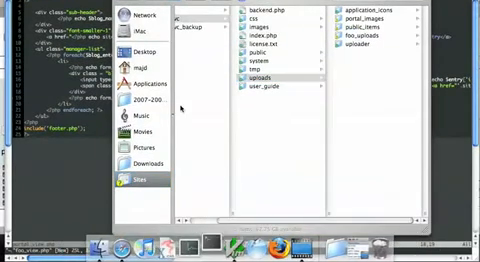
# In Terminal, run chmod -R 777 on foo_uploads from the uploads directory, then hide Terminal
pyautogui.click(211, 248)
pyautogui.write('cd ')
pyautogui.write('Site')
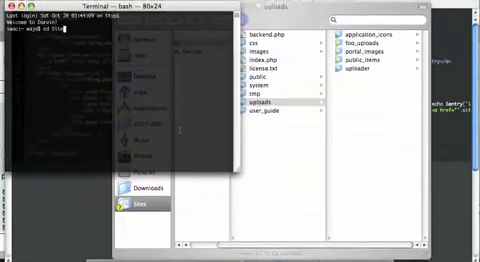
pyautogui.write('s/portal_w')
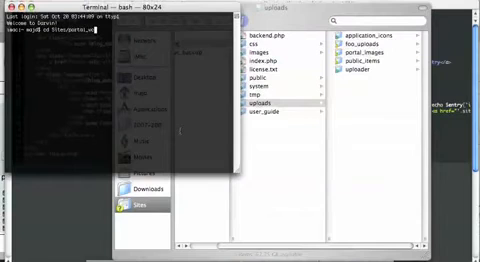
pyautogui.write('c/login')
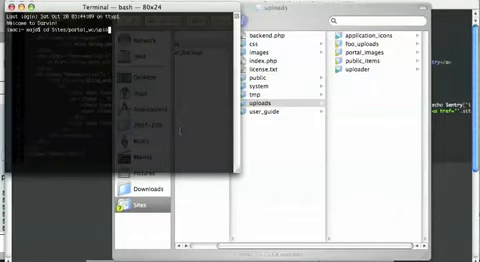
pyautogui.write('uploads')
pyautogui.press('Return')
pyautogui.write('ls')
pyautogui.press('Return')
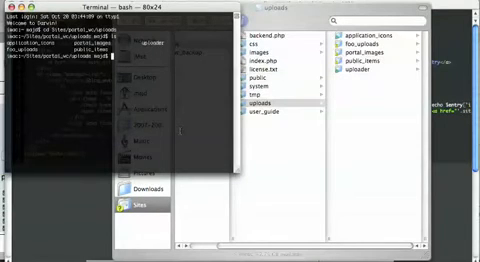
pyautogui.write('cdchmod -R 777')
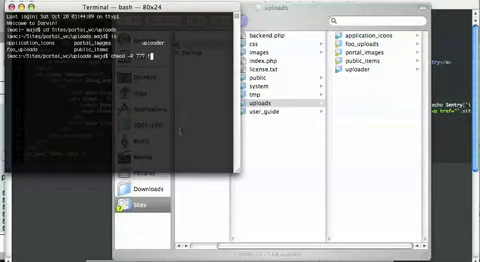
pyautogui.write('foo_uploads')
pyautogui.press('Return')
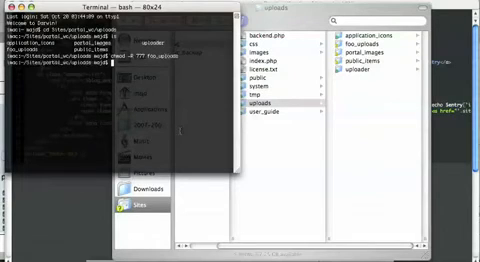
pyautogui.hotkey('ctrl', '`')
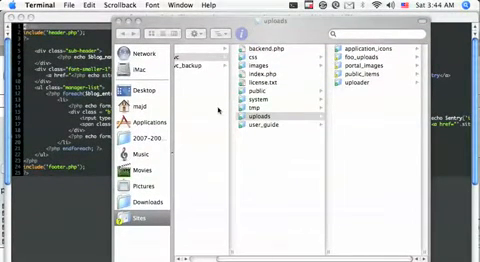
# Load foo.php from the Buffers menu and set upload_dir to './uploads/foo_uploads/'
pyautogui.click(42, 40)
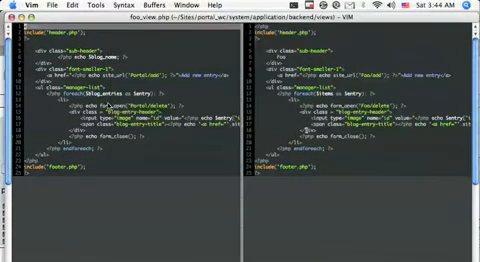
pyautogui.click(66, 103)
pyautogui.click(154, 5)
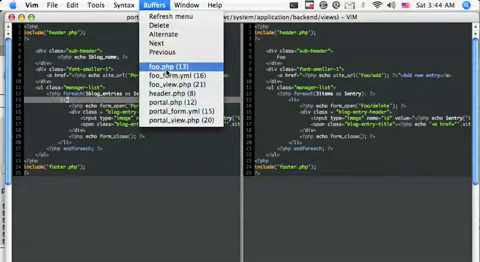
pyautogui.click(168, 66)
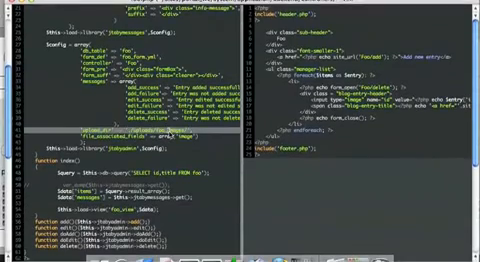
pyautogui.press('Escape')
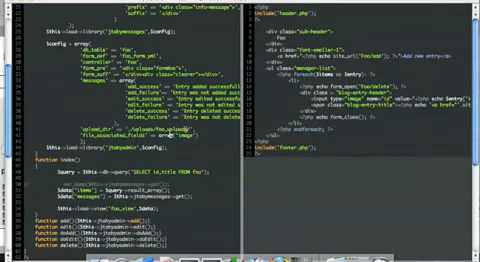
pyautogui.press('super+Tab')
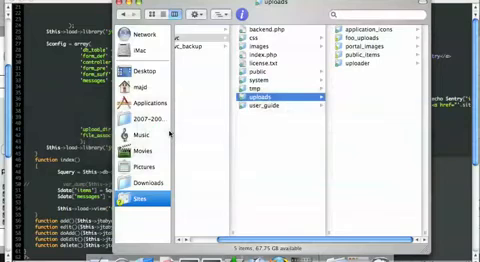
pyautogui.press('super+Tab')
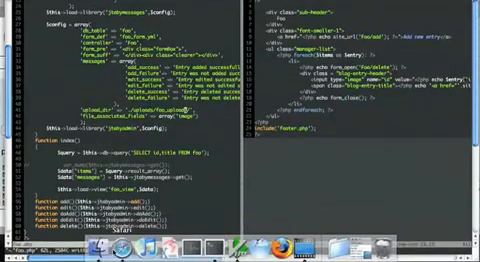
# Reload backend.php/Foo in Safari and check the other backend section tabs
pyautogui.press('super+Tab')
pyautogui.press('super+Tab')
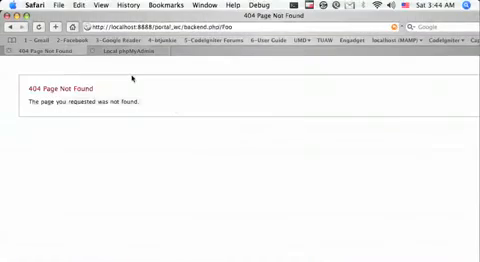
pyautogui.press('super+r')
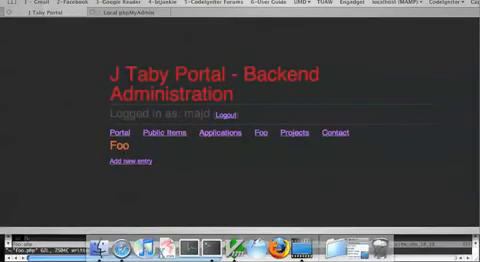
pyautogui.click(163, 132)
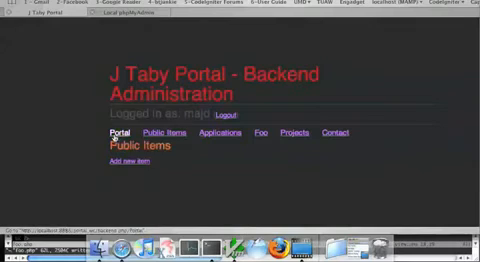
pyautogui.click(119, 132)
pyautogui.click(334, 132)
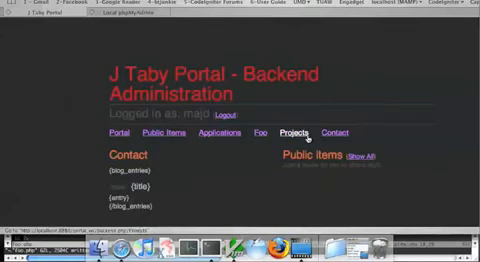
pyautogui.click(294, 132)
# Open the Foo section's Add new entry form
pyautogui.click(260, 132)
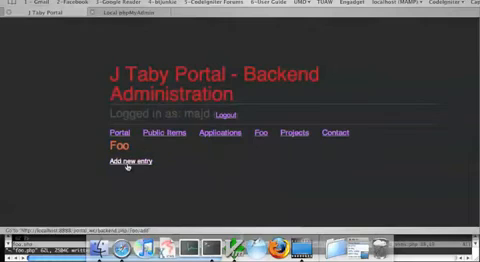
pyautogui.click(130, 161)
pyautogui.scroll(-2, 129, 165)
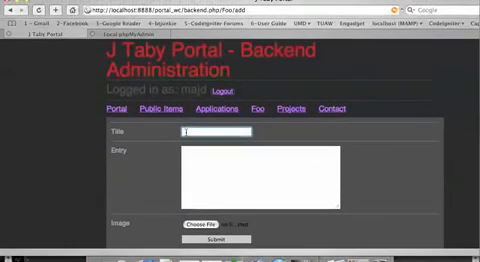
pyautogui.write('fd')
# Fill the Entry field and choose Apple_Terminal_icon.png as the image
pyautogui.press('Tab')
pyautogui.write('t')
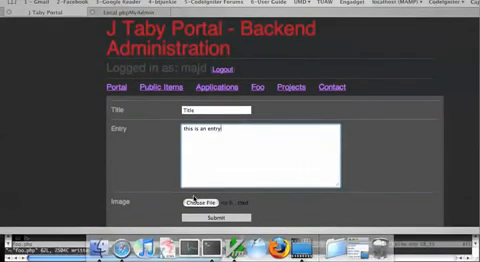
pyautogui.click(199, 202)
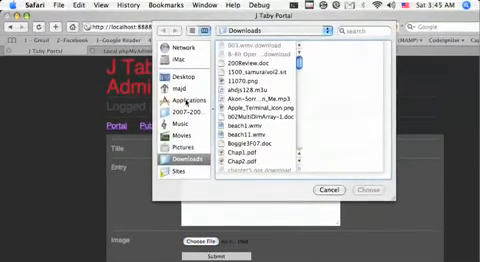
pyautogui.scroll(-5, 248, 118)
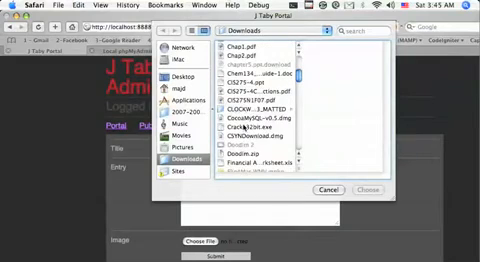
pyautogui.scroll(-3, 244, 120)
pyautogui.scroll(8, 244, 115)
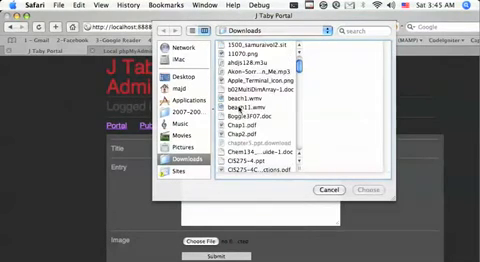
pyautogui.click(247, 80)
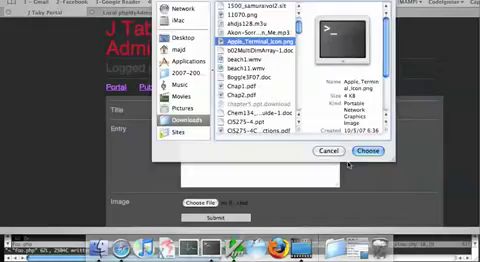
pyautogui.click(367, 153)
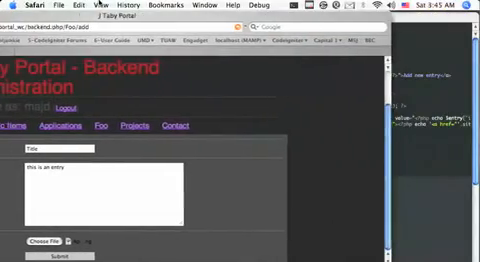
# Check the foo_uploads folder in Finder, then submit the new Foo entry
pyautogui.click(102, 244)
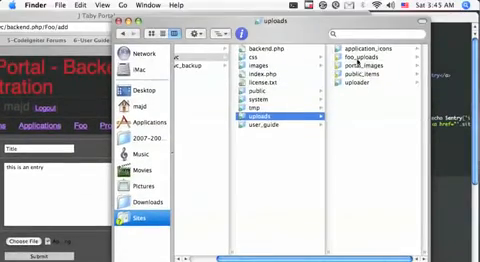
pyautogui.click(354, 56)
pyautogui.moveTo(357, 24); pyautogui.dragTo(400, 10)
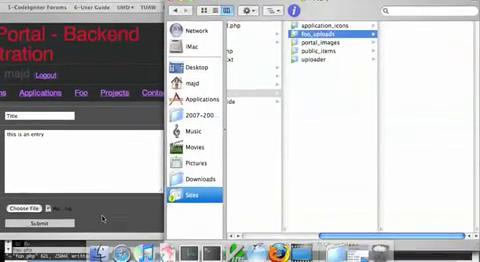
pyautogui.click(102, 218)
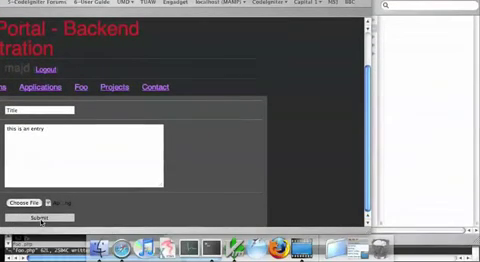
pyautogui.click(42, 218)
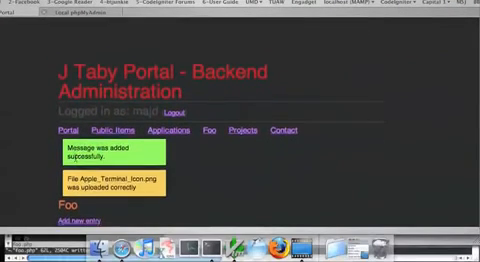
pyautogui.scroll(-1, 80, 180)
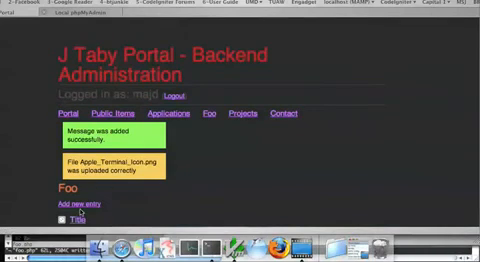
# Add a second Foo entry, asdfasfd, with title and entry text filled in
pyautogui.click(80, 204)
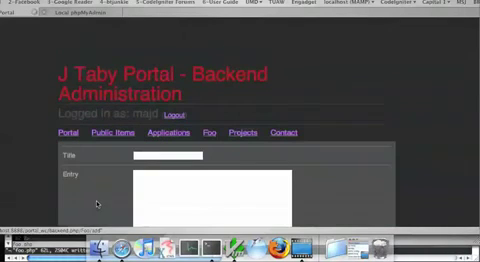
pyautogui.click(170, 156)
pyautogui.write('asdfasfd')
pyautogui.click(160, 200)
pyautogui.write('asfdafsa')
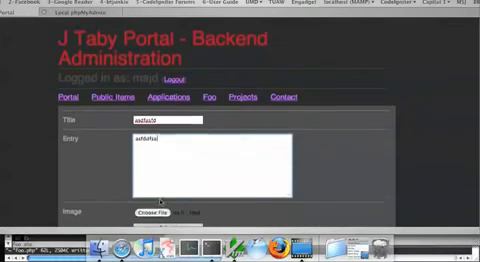
pyautogui.scroll(-1, 160, 200)
pyautogui.click(155, 222)
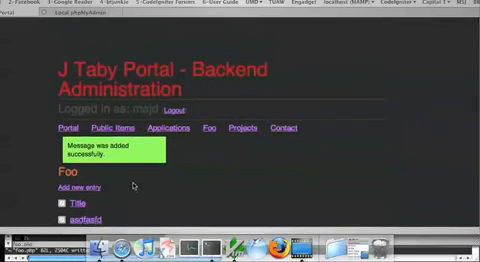
# Rename the asdfasfd entry to asdfasfd2 and save it
pyautogui.click(85, 219)
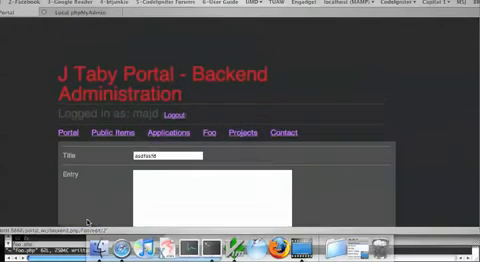
pyautogui.scroll(-2, 110, 170)
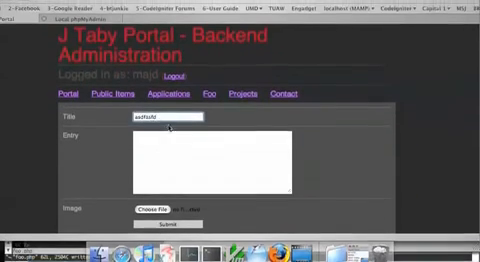
pyautogui.write('2')
pyautogui.click(167, 218)
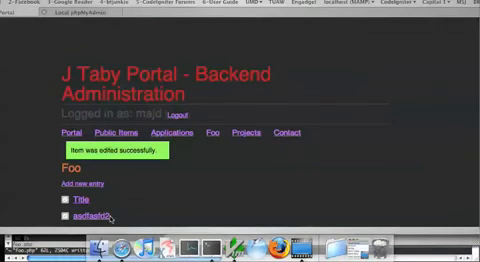
# Resubmit the asdfasfd2 entry unchanged, confirming the no-change notice
pyautogui.click(104, 218)
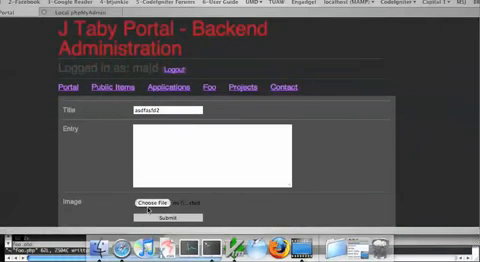
pyautogui.click(175, 219)
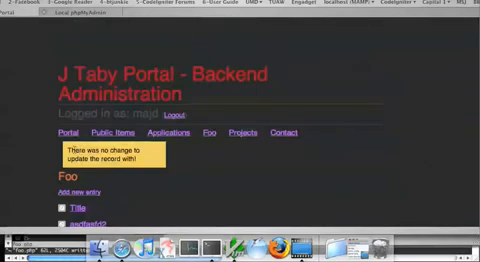
pyautogui.moveTo(72, 149); pyautogui.dragTo(131, 157)
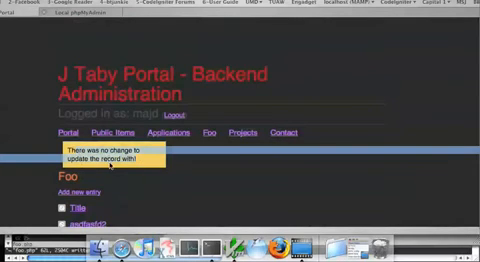
pyautogui.click(111, 165)
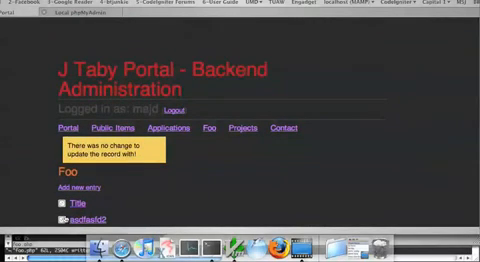
# Delete the asdfasfd2 entry and check the uploaded image remains in foo_uploads
pyautogui.click(61, 219)
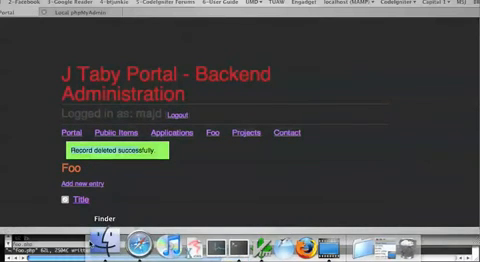
pyautogui.click(104, 240)
pyautogui.click(410, 50)
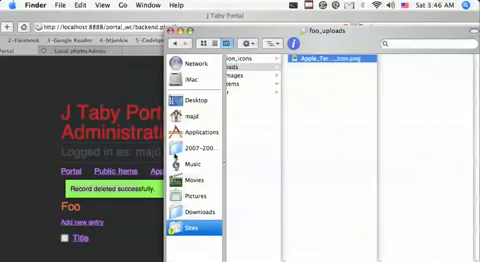
pyautogui.click(52, 213)
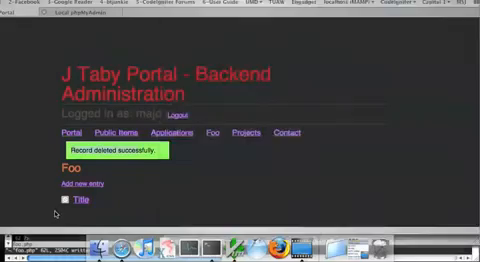
pyautogui.press('F12')
pyautogui.press('F12')
# Delete the Title entry and verify its associated image file was removed
pyautogui.moveTo(428, 255)
pyautogui.mouseDown()
pyautogui.moveTo(185, 255)
pyautogui.moveTo(300, 255)
pyautogui.mouseUp()
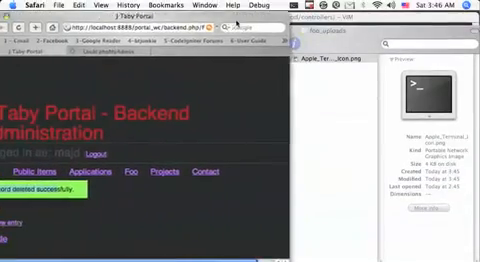
pyautogui.click(350, 30)
pyautogui.click(117, 230)
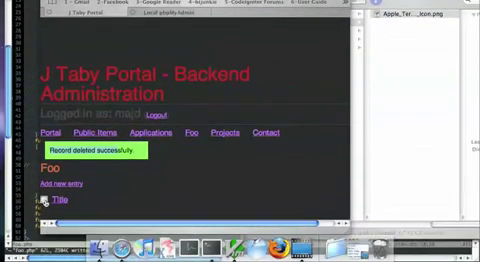
pyautogui.click(44, 200)
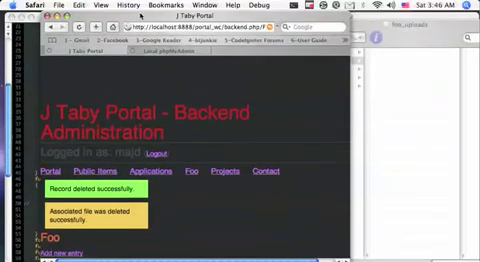
pyautogui.moveTo(130, 8); pyautogui.dragTo(170, 10)
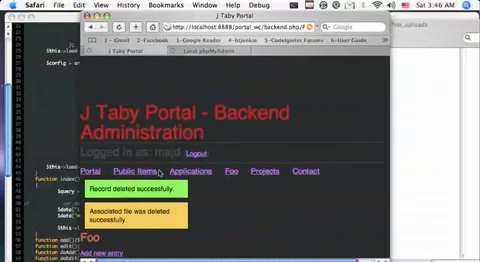